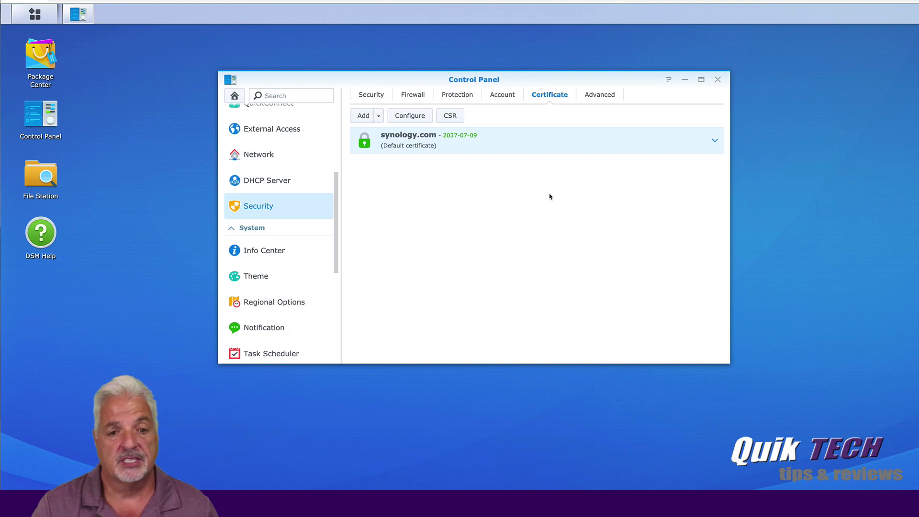
Step: Start adding a new certificate and choose to get it from Let's Encrypt
left_click(378, 116)
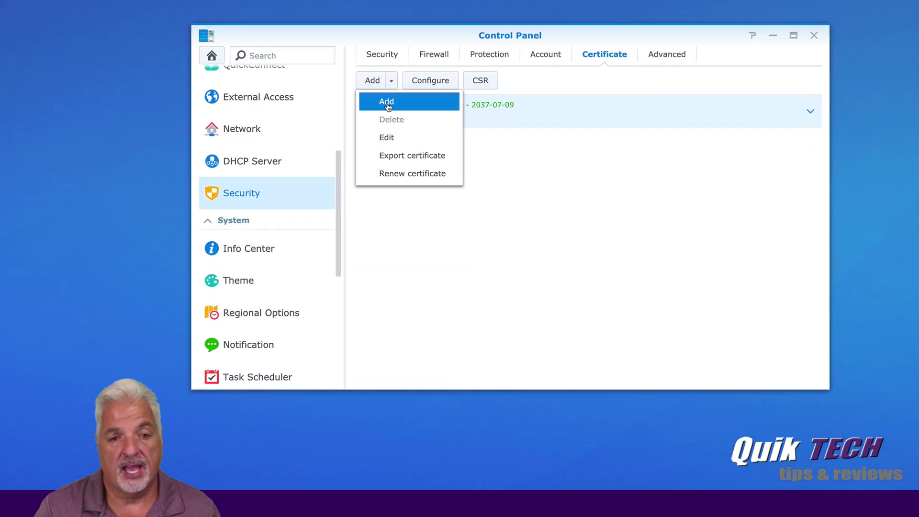
left_click(387, 103)
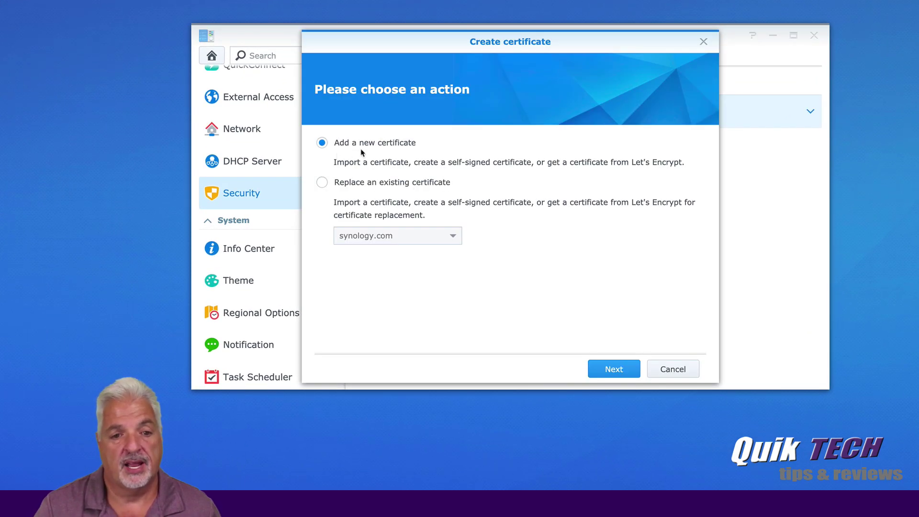
left_click(614, 371)
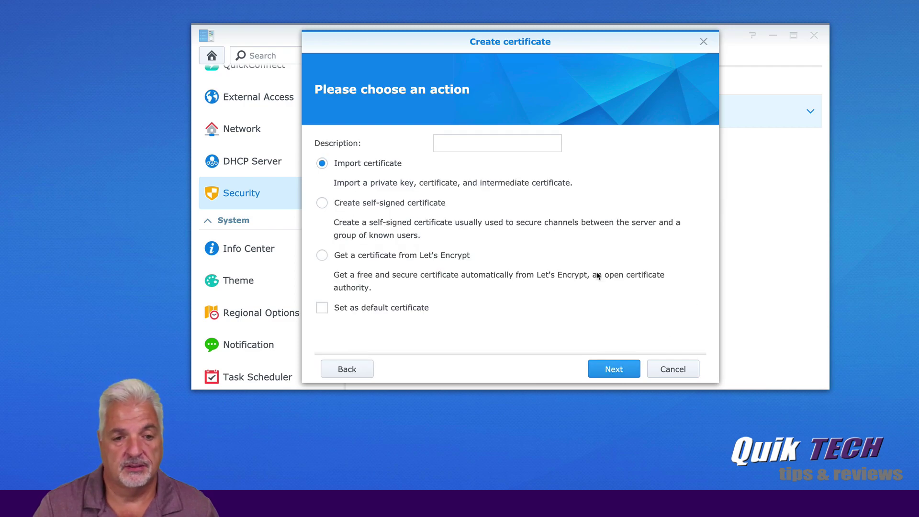
left_click(321, 256)
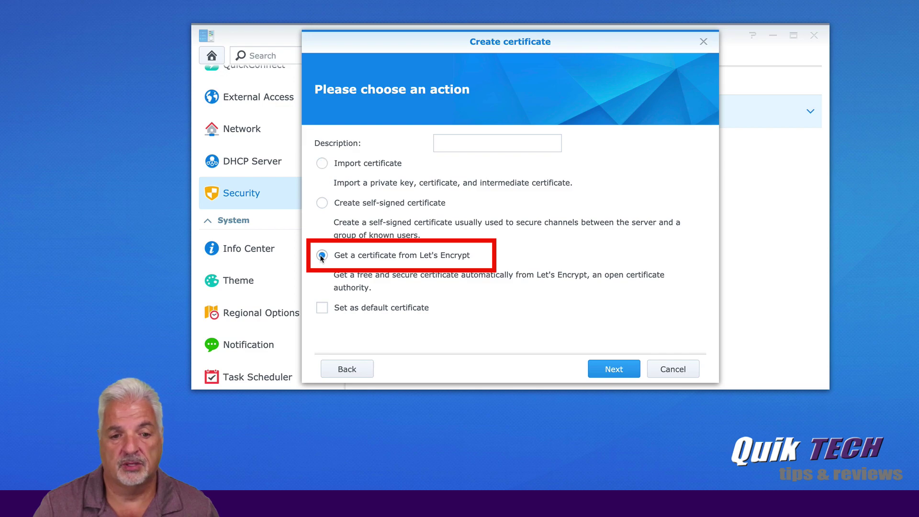
left_click(615, 369)
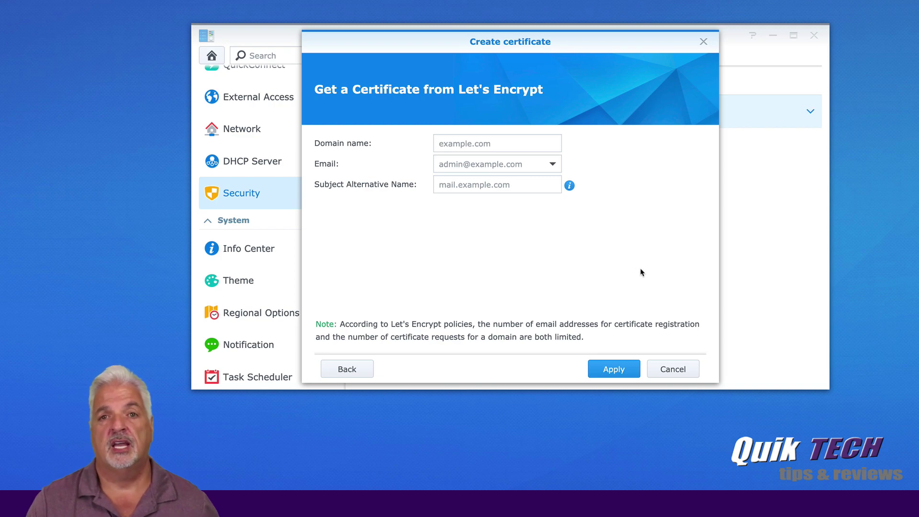
Step: Request the certificate for domain home.ddns.net with the suggested registration e-mail address
left_click(446, 141)
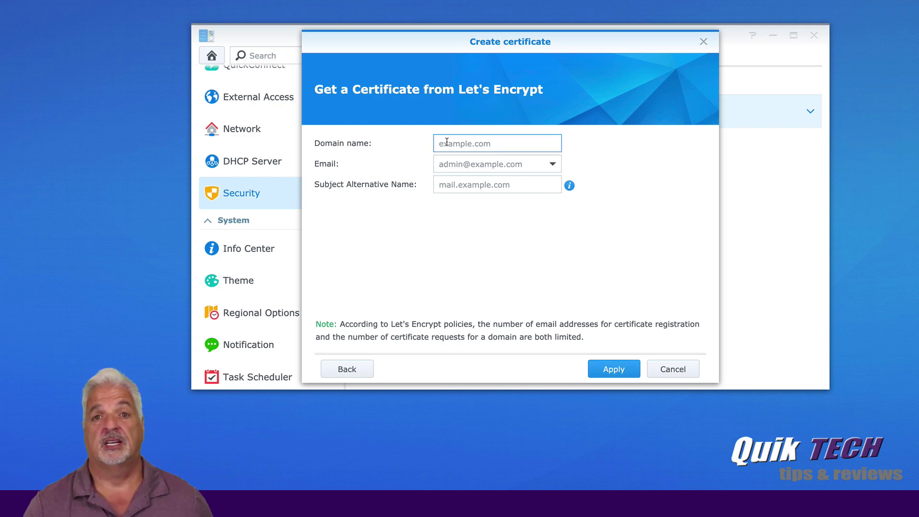
type("home")
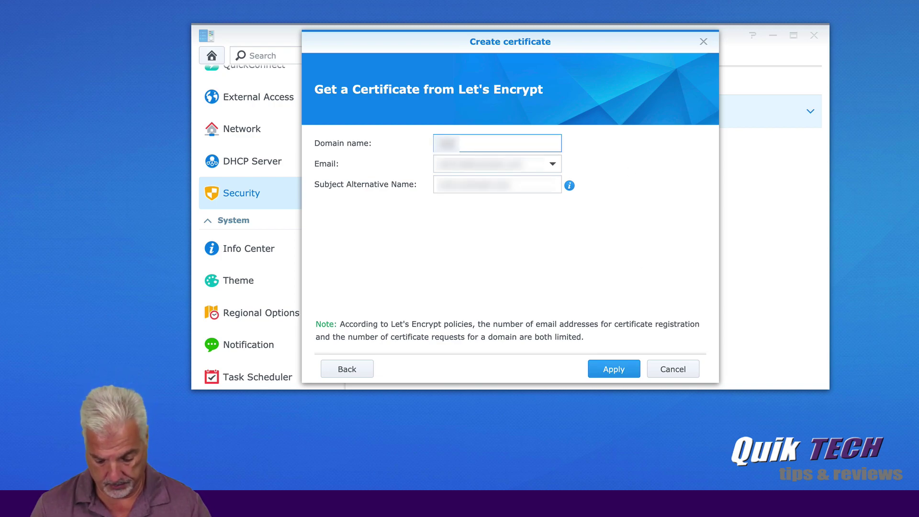
type(".ddns")
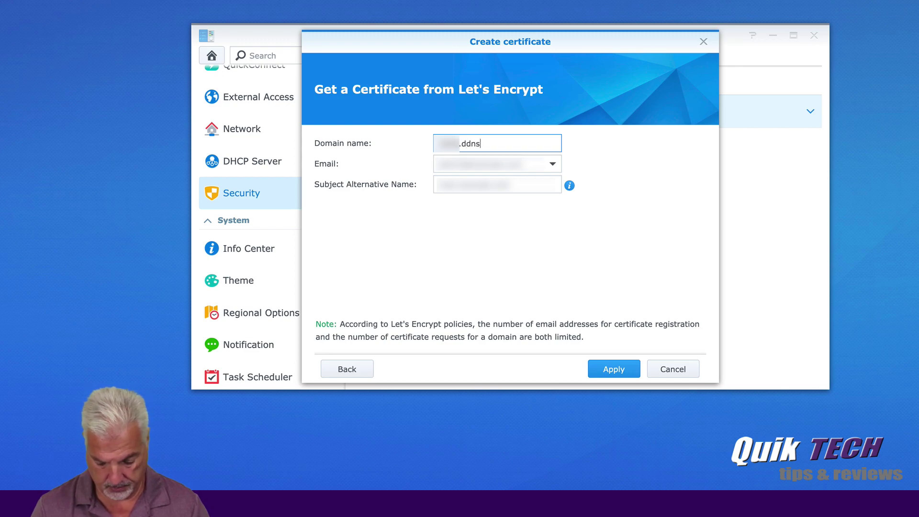
type(".net")
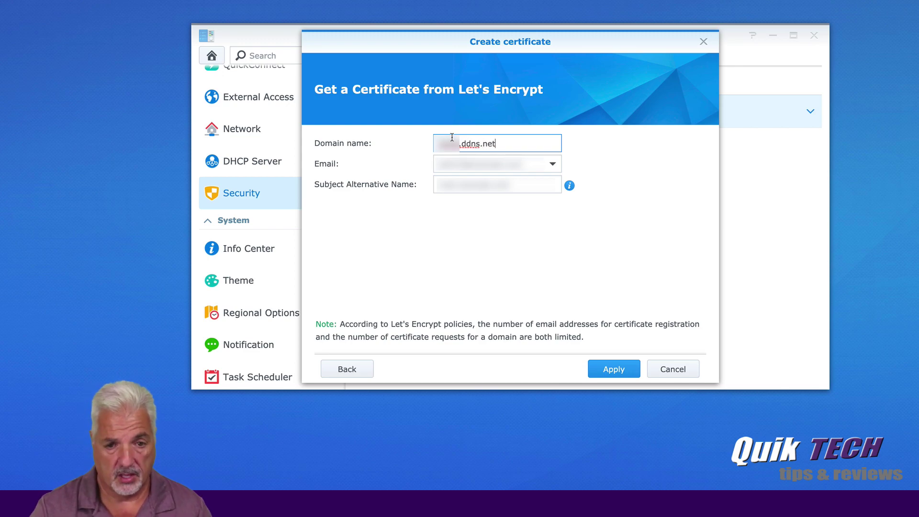
left_click(460, 170)
type("kevin")
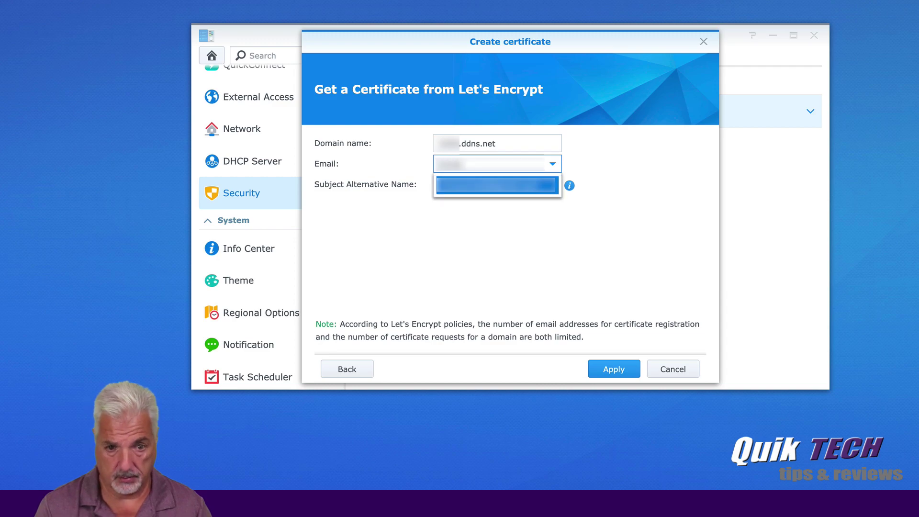
left_click(462, 182)
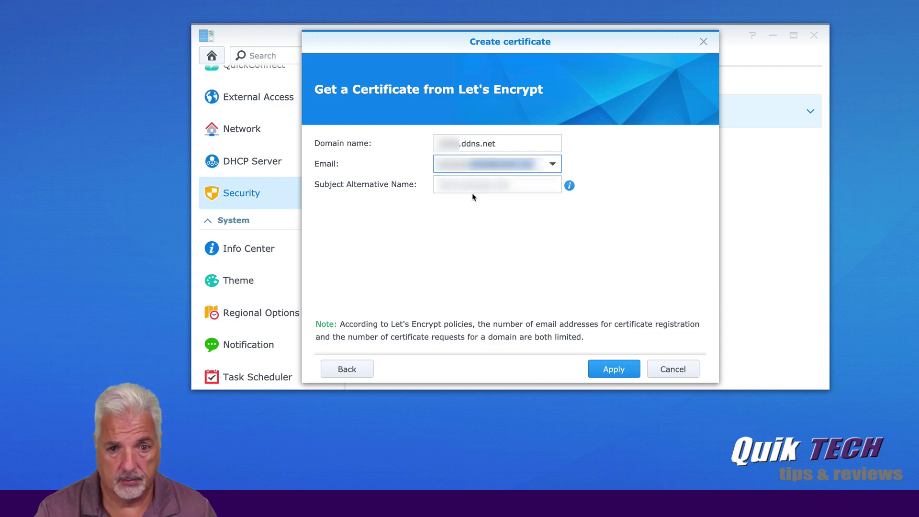
left_click(610, 370)
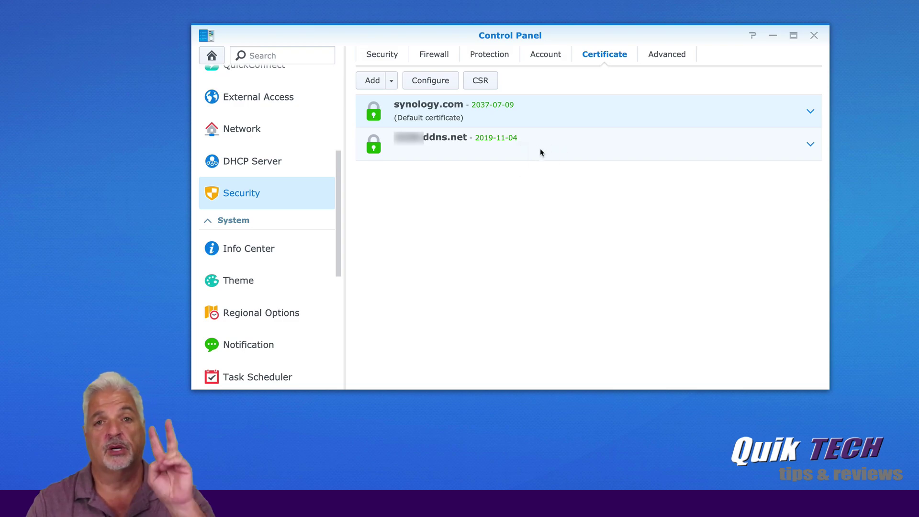
Step: Start adding another new certificate, again sourced from Let's Encrypt
left_click(391, 82)
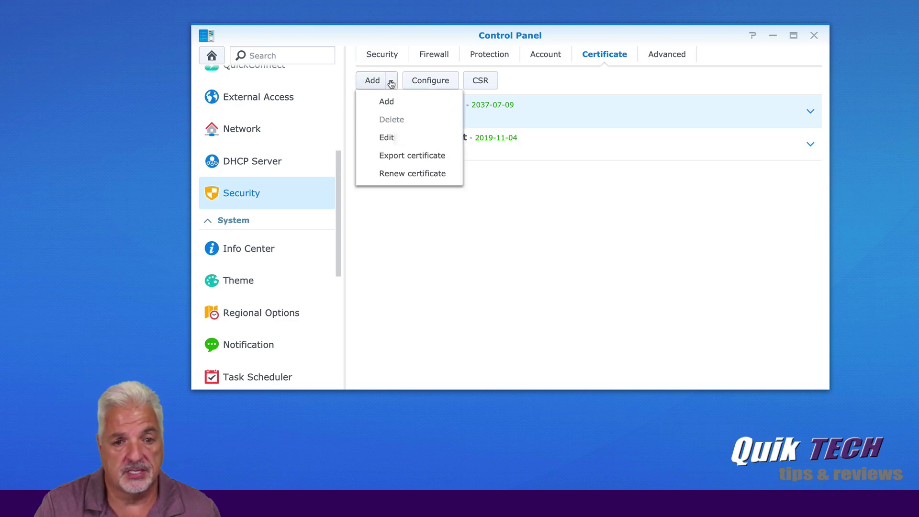
left_click(386, 103)
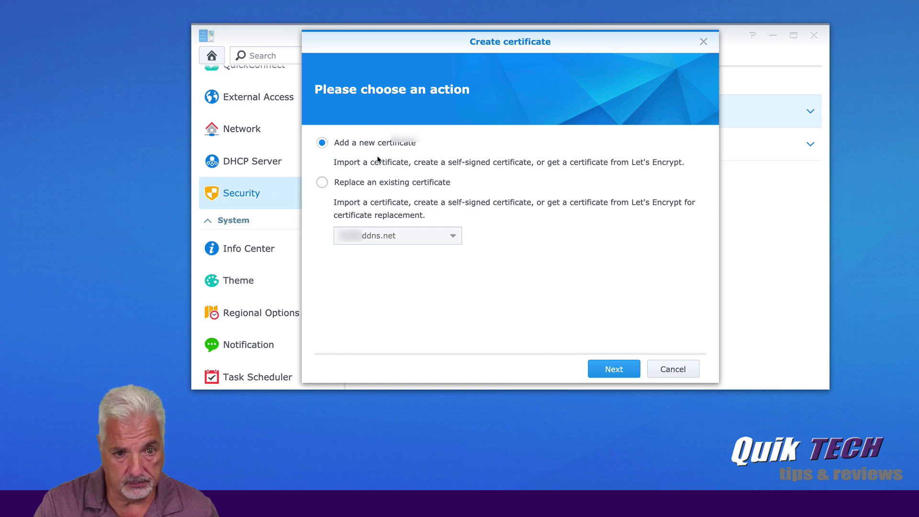
left_click(615, 369)
left_click(322, 255)
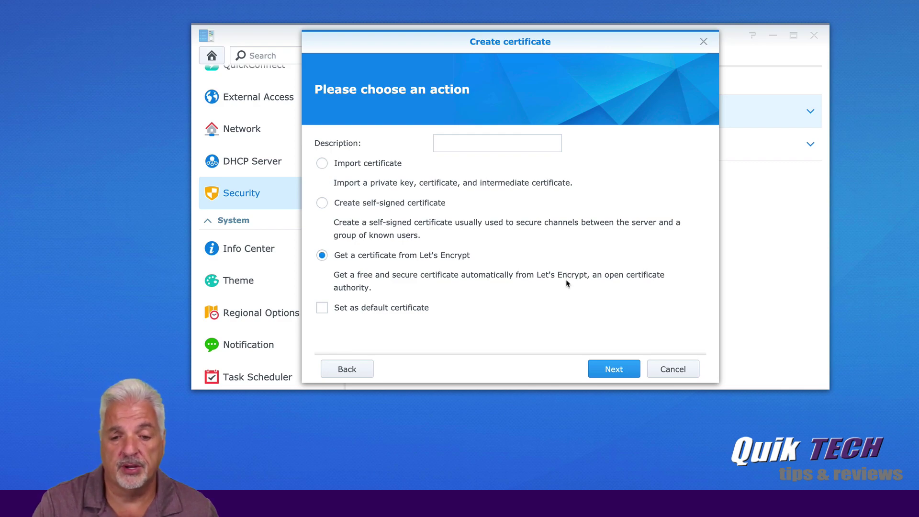
left_click(618, 370)
Step: Request the certificate for domain quiktss.ddns.net with the suggested registration e-mail address
left_click(465, 143)
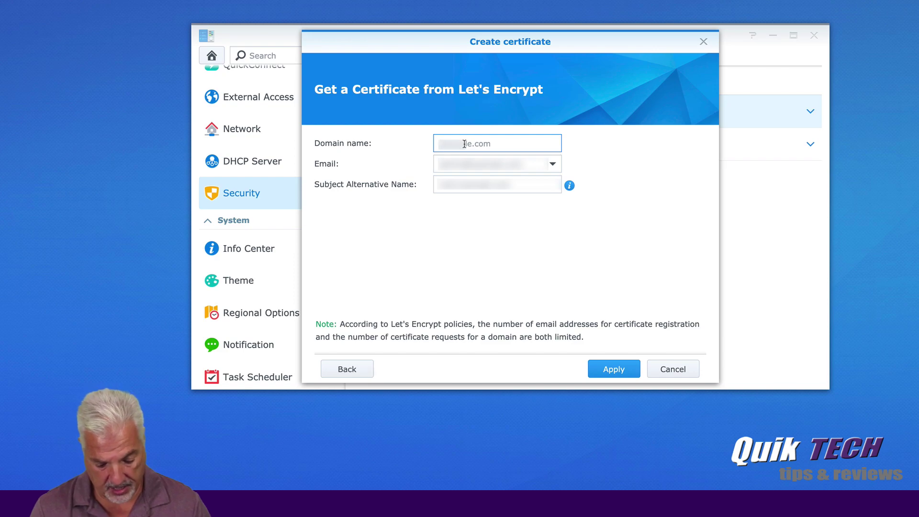
type("quikts")
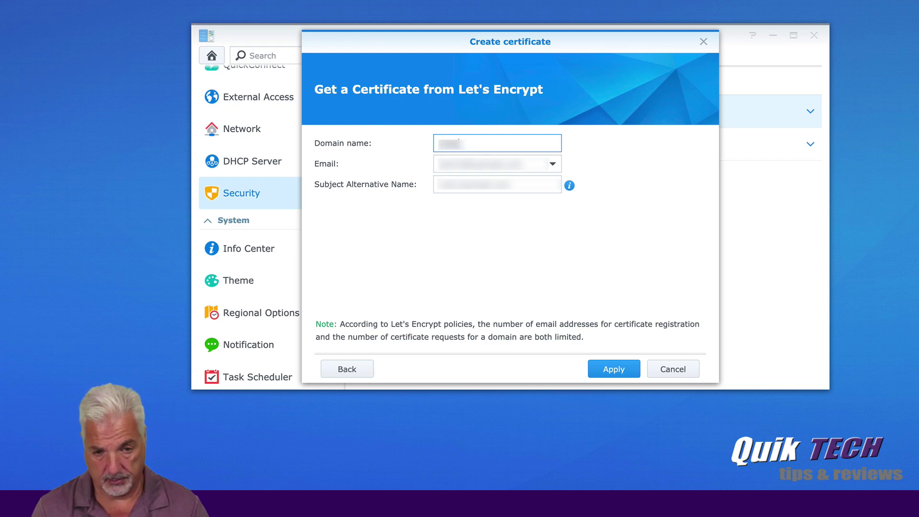
type("s")
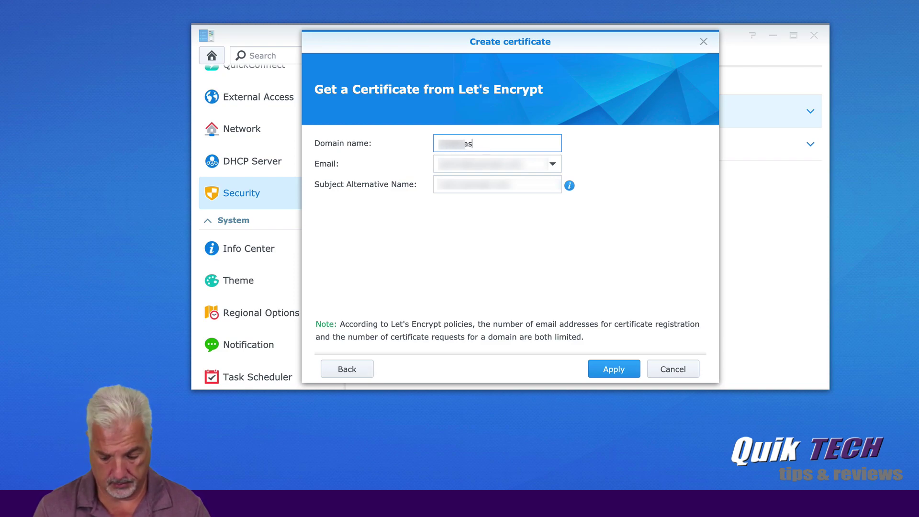
type(".ddns.net")
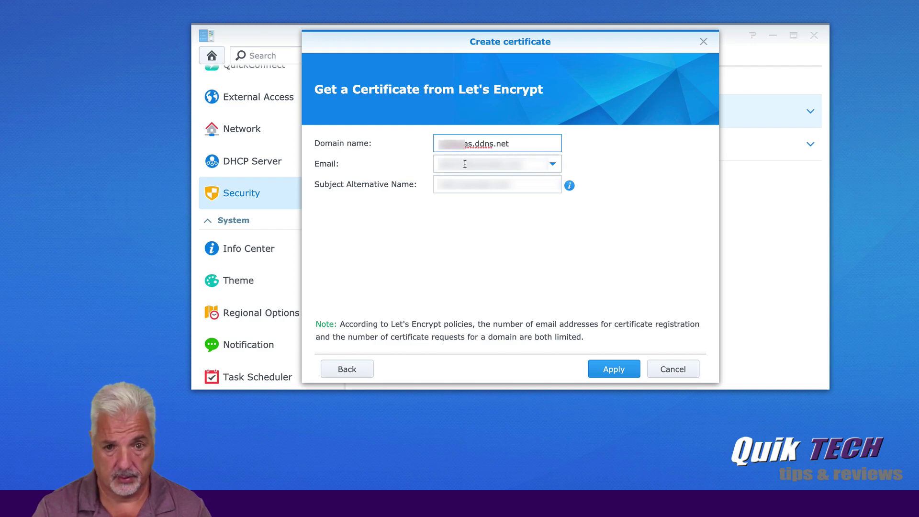
key("Tab")
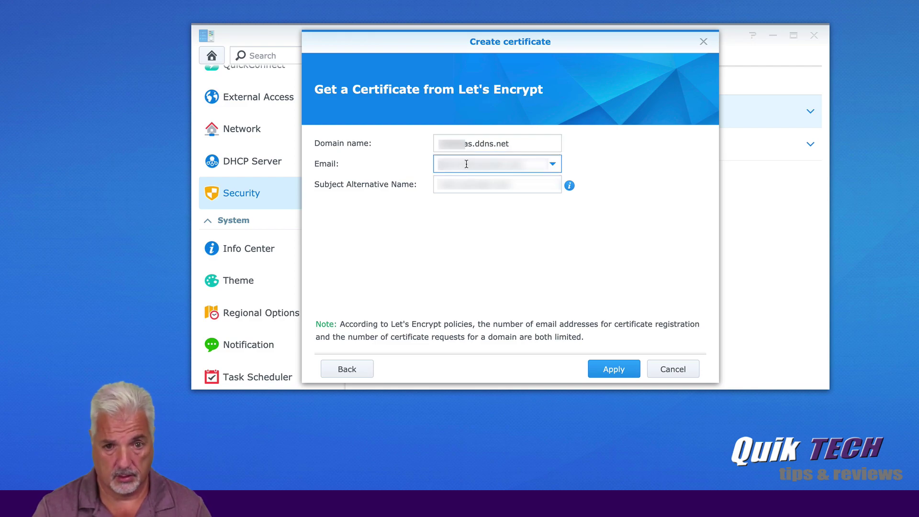
type("q")
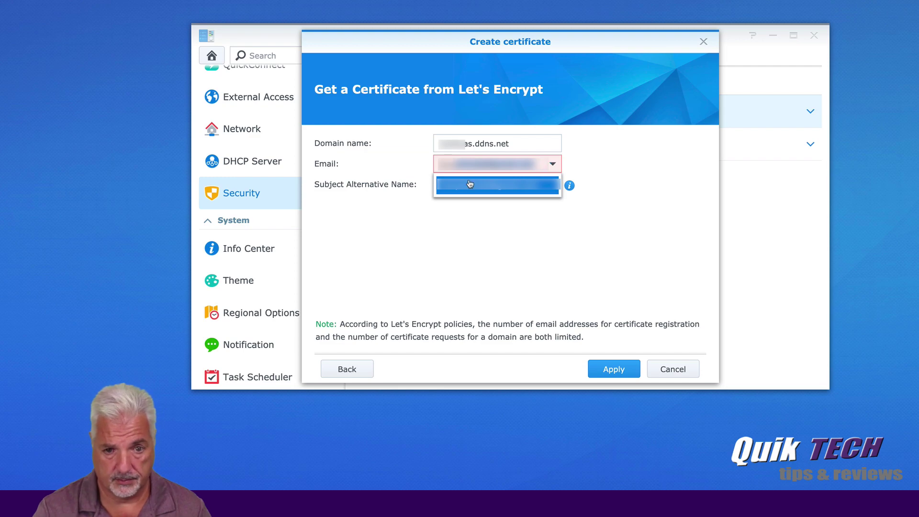
left_click(468, 184)
left_click(614, 369)
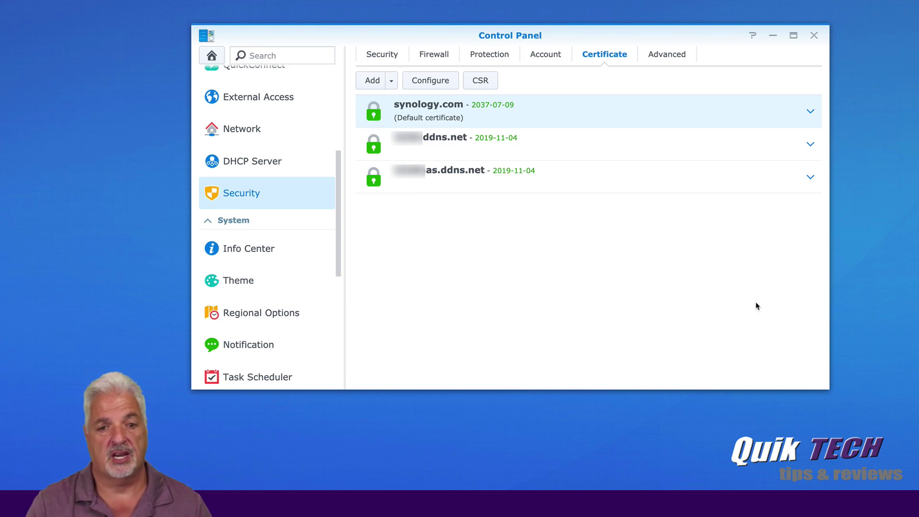
Step: Assign the matching ddns.net certificates to the two domain services
left_click(511, 153)
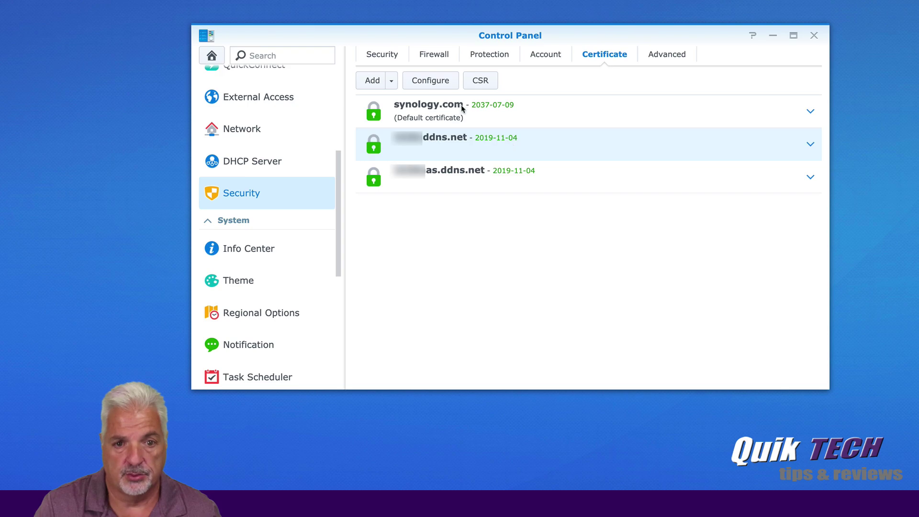
left_click(430, 81)
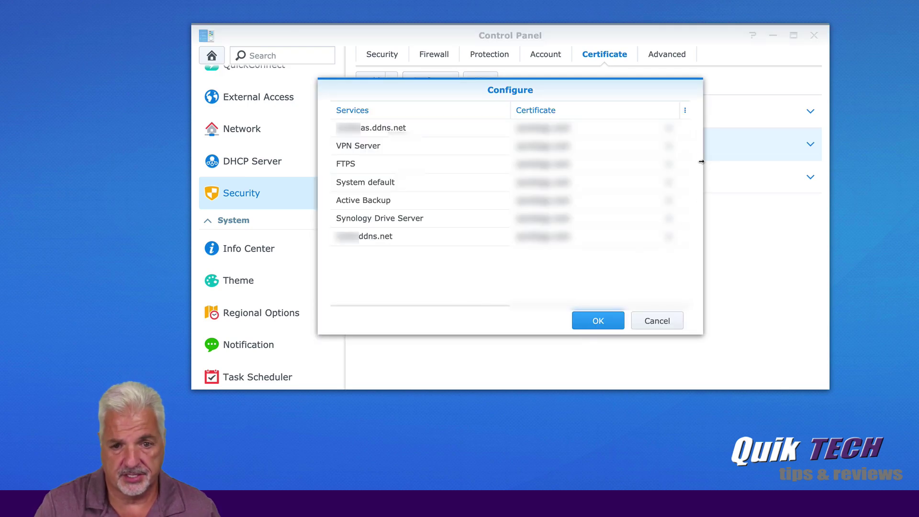
left_click(669, 132)
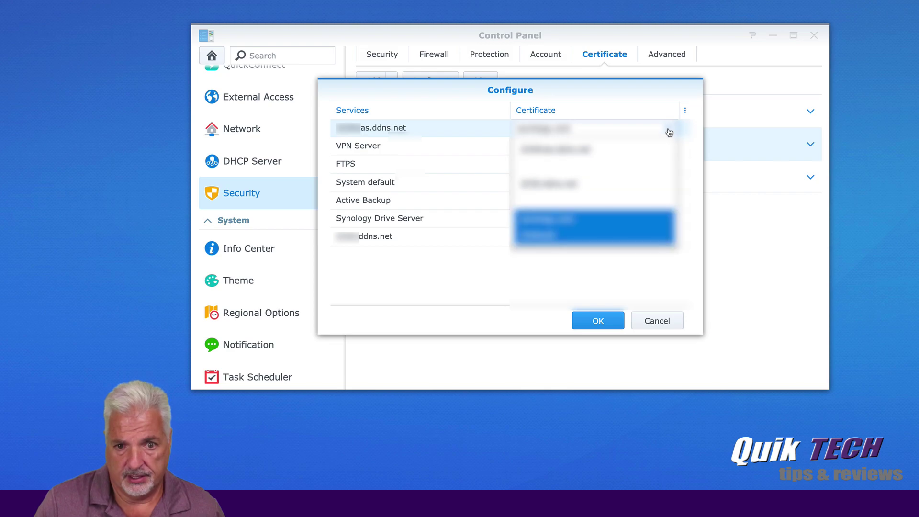
left_click(562, 150)
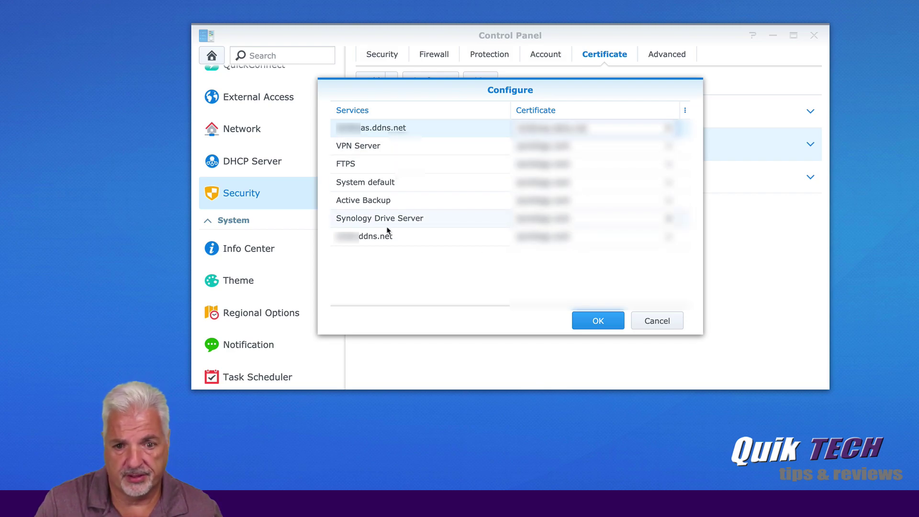
left_click(670, 240)
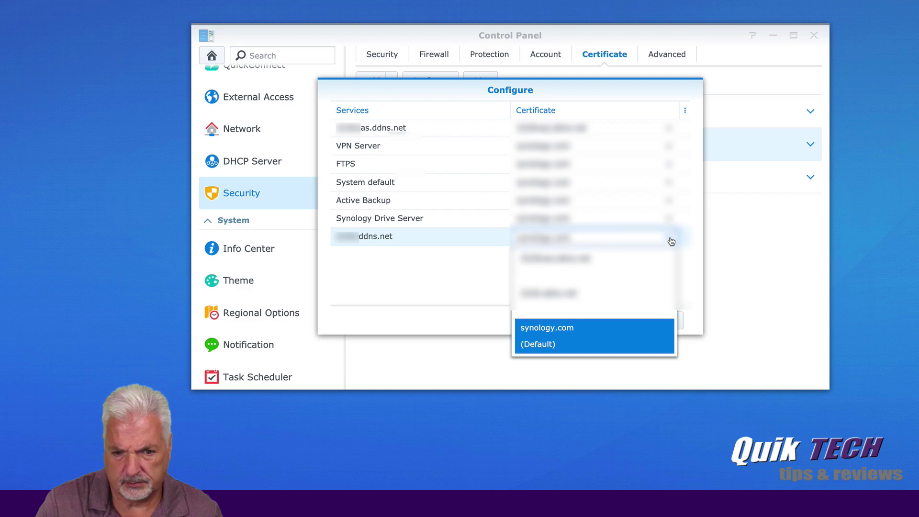
left_click(557, 291)
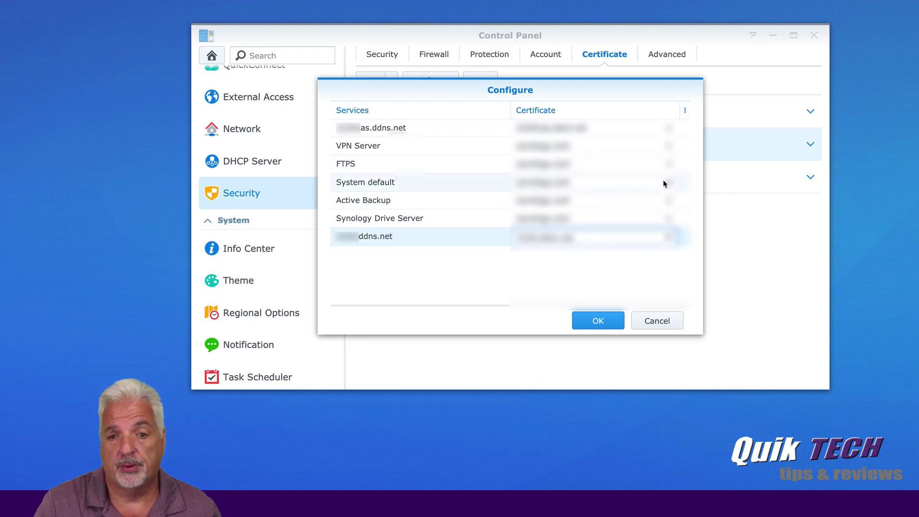
Step: Give VPN Server, FTPS, System default, Active Backup and Synology Drive Server ddns.net certificates, and save
left_click(671, 147)
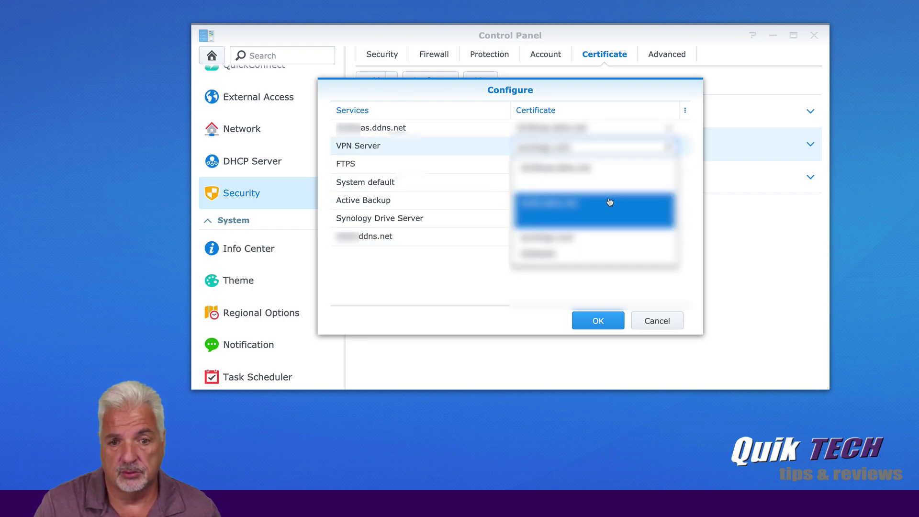
left_click(599, 179)
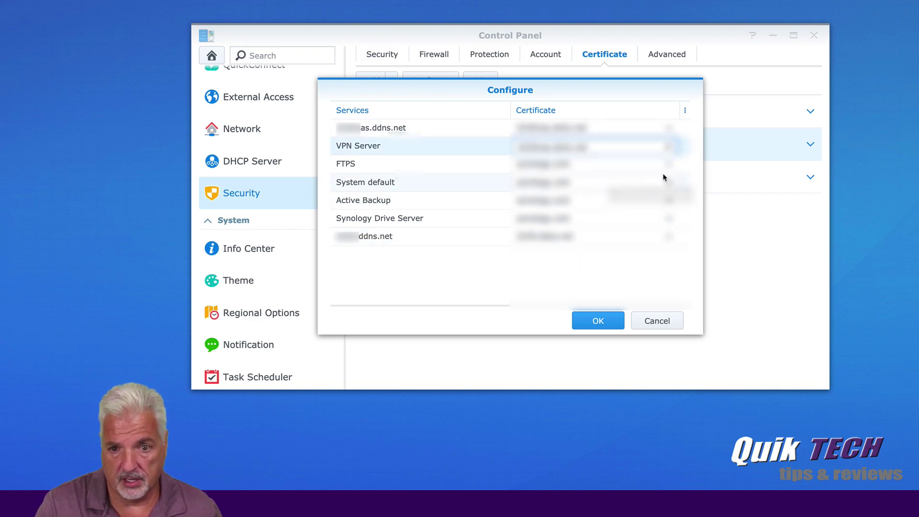
left_click(668, 166)
left_click(555, 197)
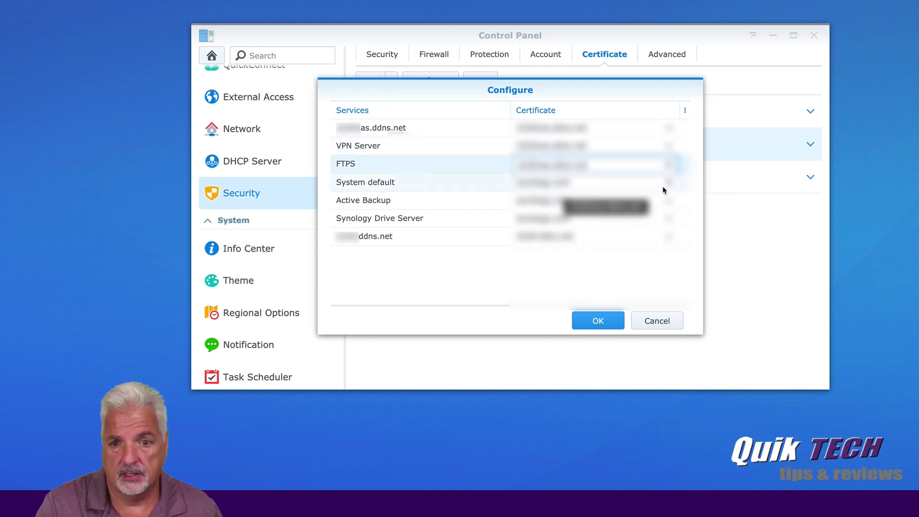
left_click(677, 185)
left_click(573, 199)
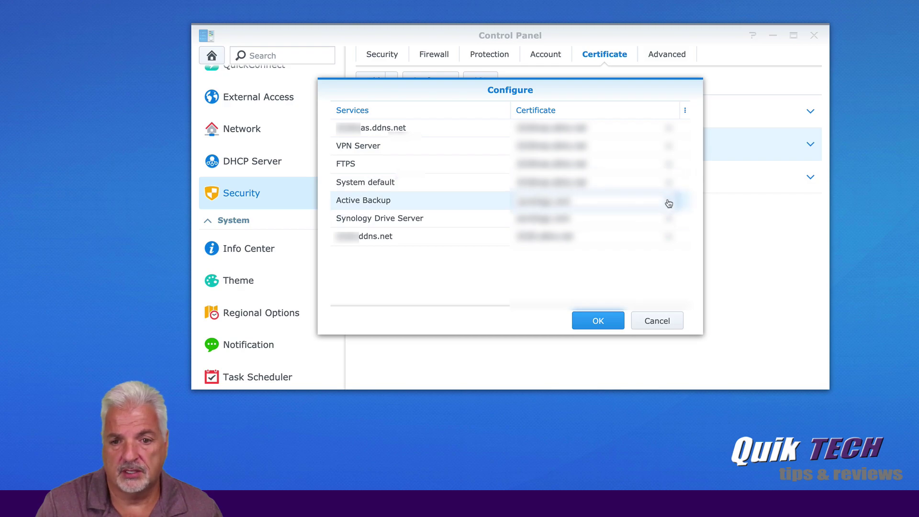
left_click(668, 201)
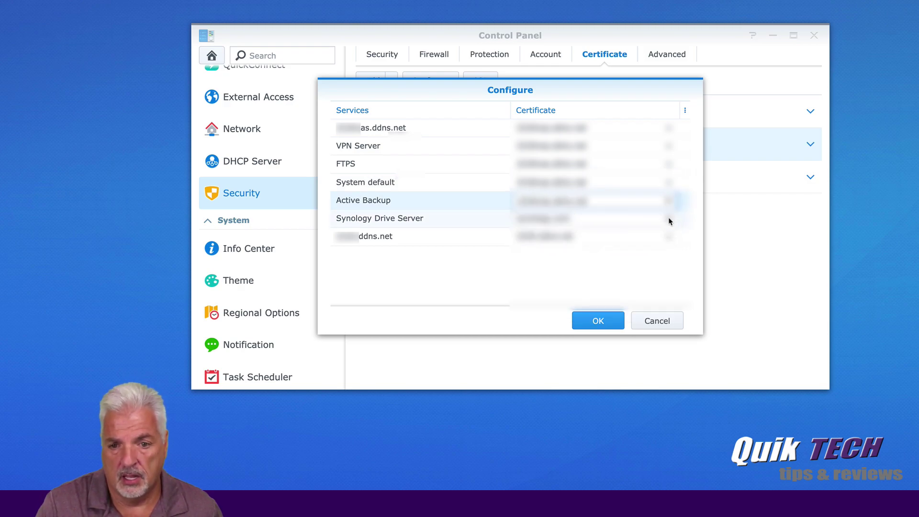
left_click(670, 222)
left_click(579, 237)
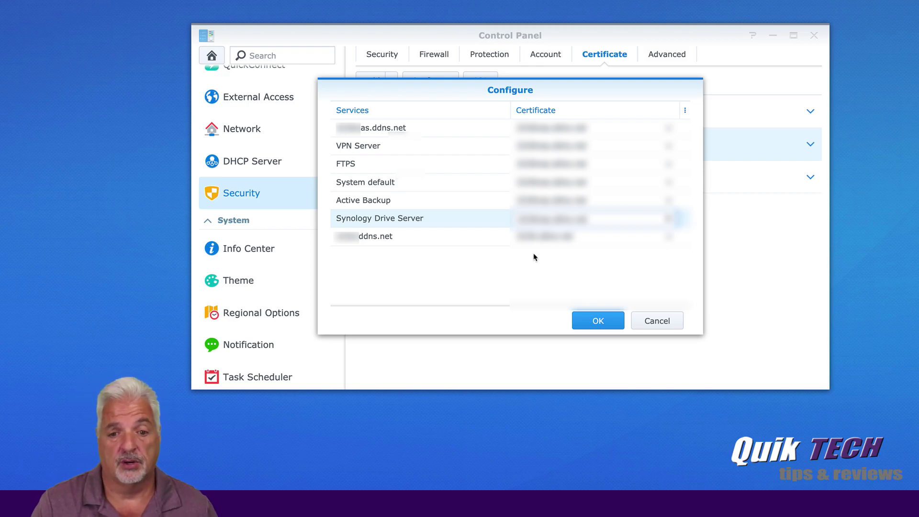
left_click(589, 322)
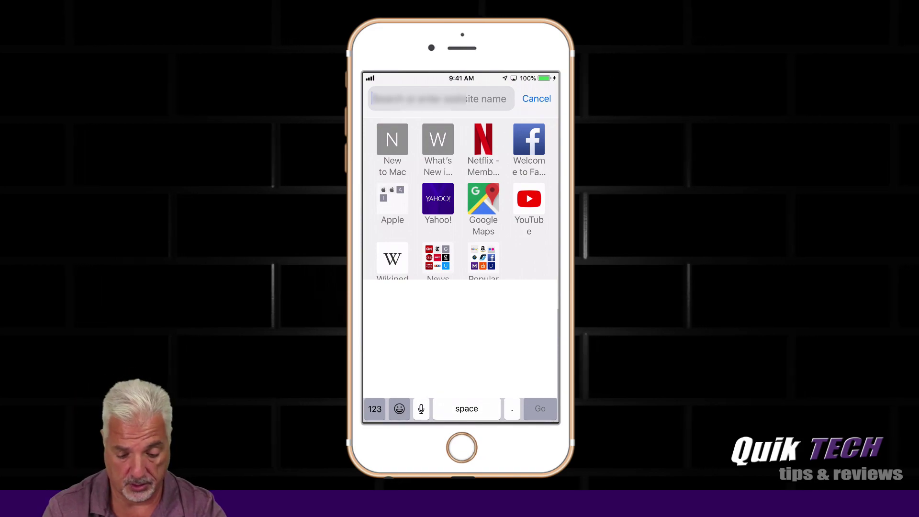
type("2226")
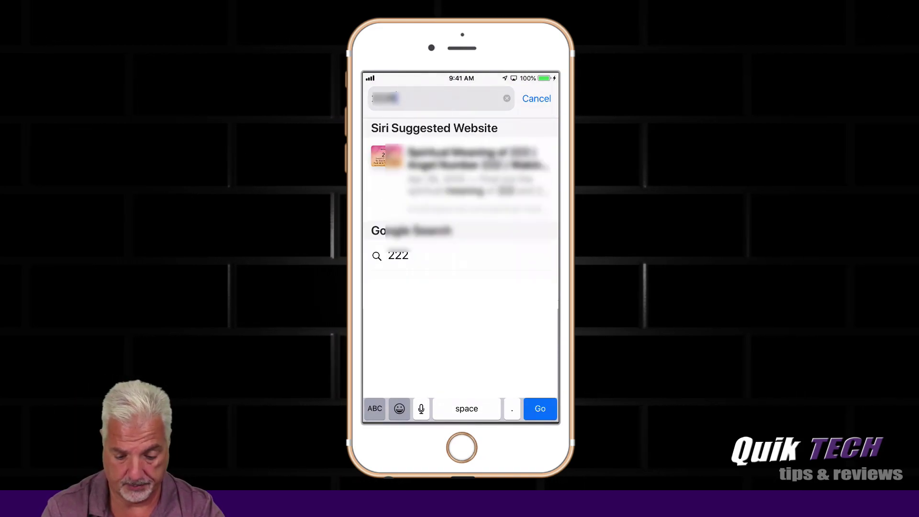
type(" d")
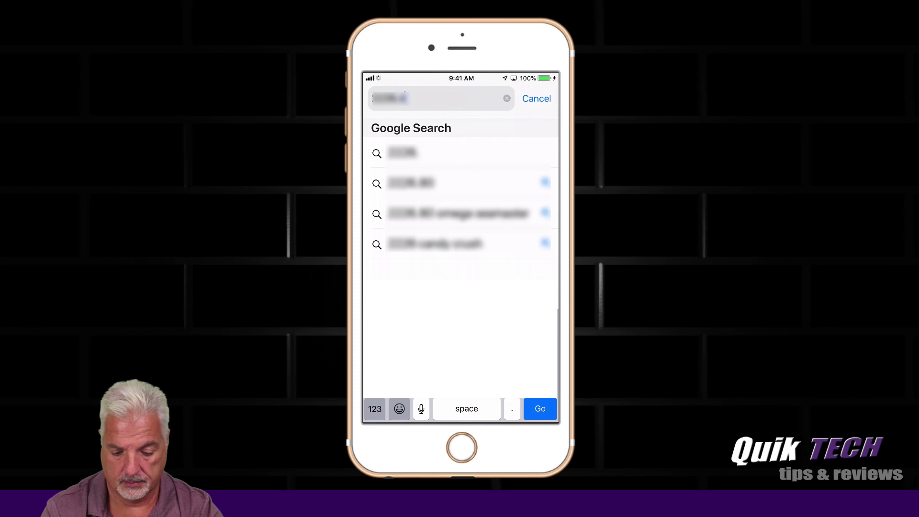
type("eer")
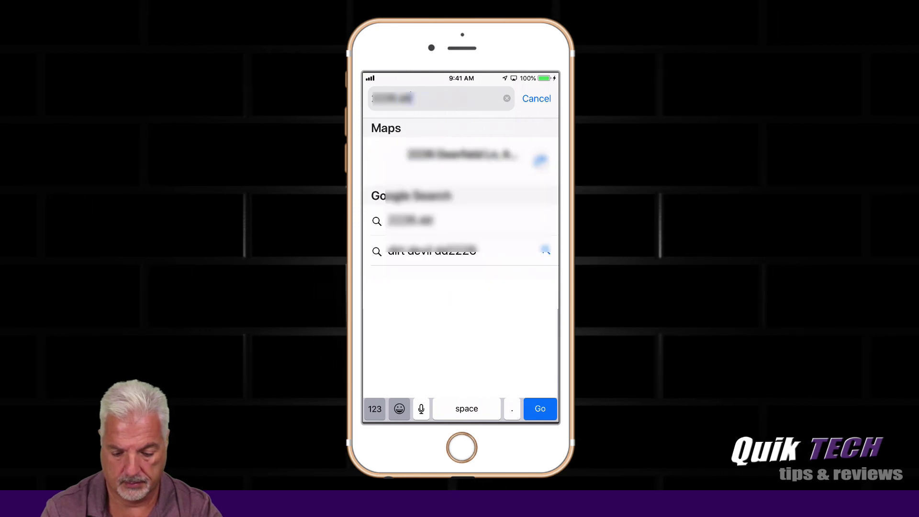
type(" rd")
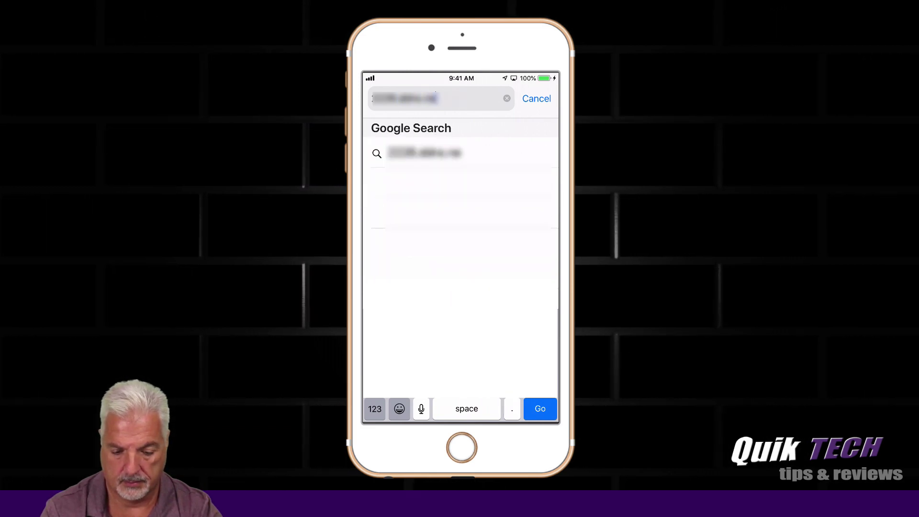
key("Return")
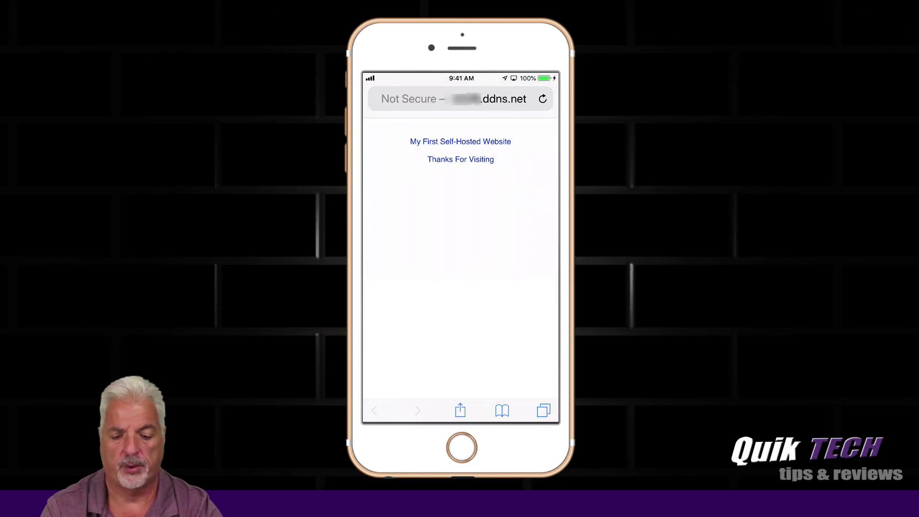
left_click(461, 99)
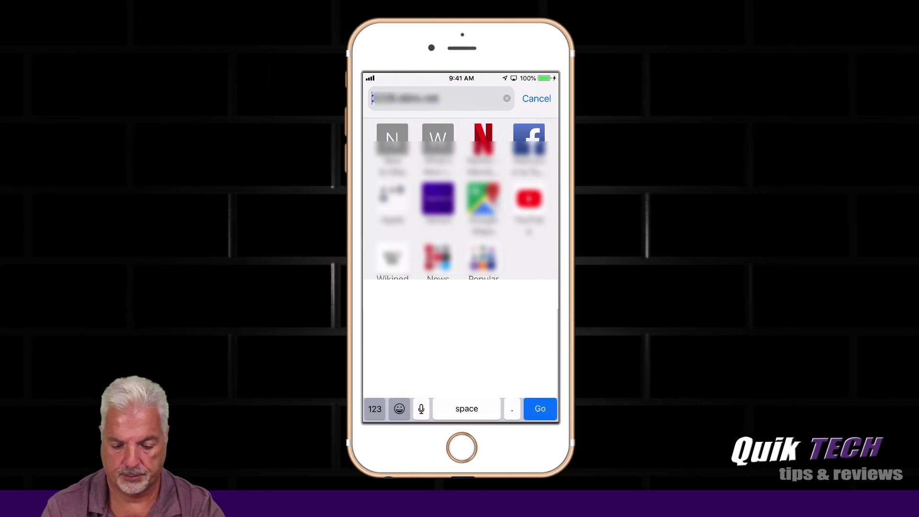
type("https://.ddns.net")
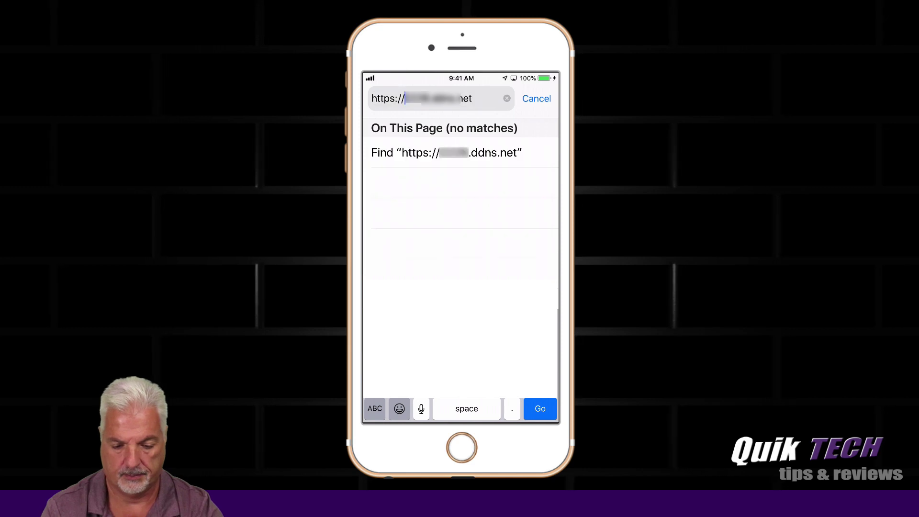
key("Return")
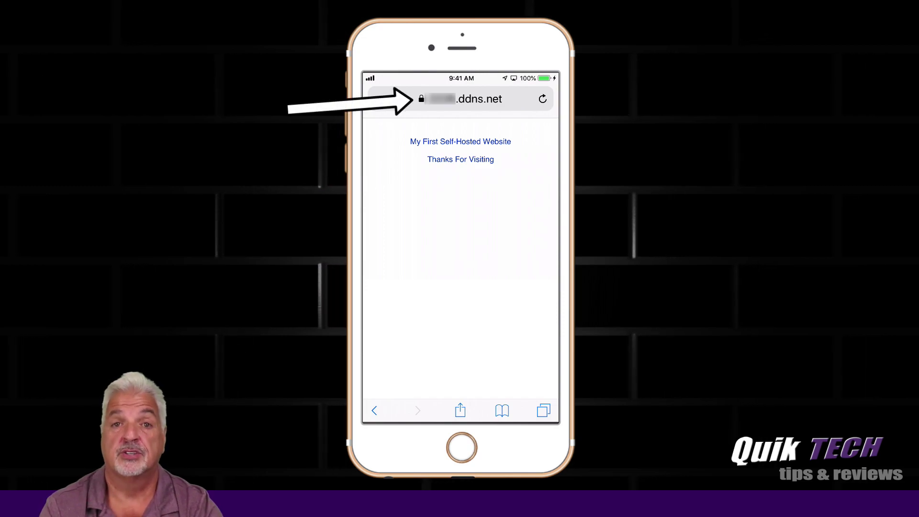
left_click(461, 98)
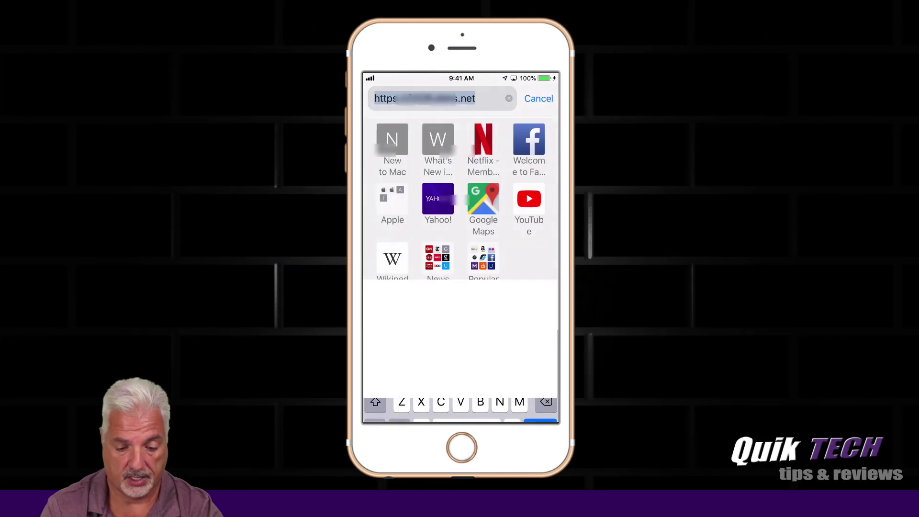